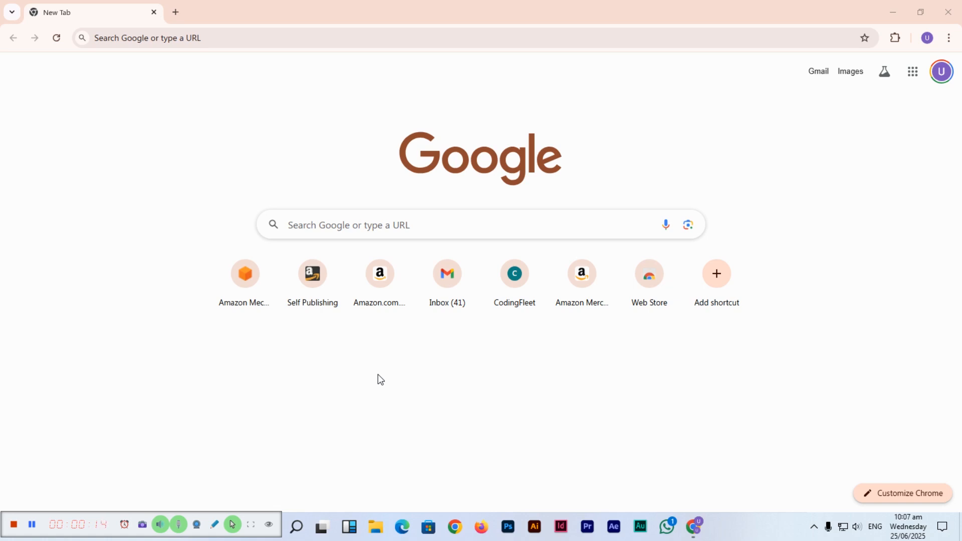
Open the Google Cloud website at cloud.google.com.
{"action": "left_click", "coordinate": [234, 39]}
{"action": "type", "text": "c"}
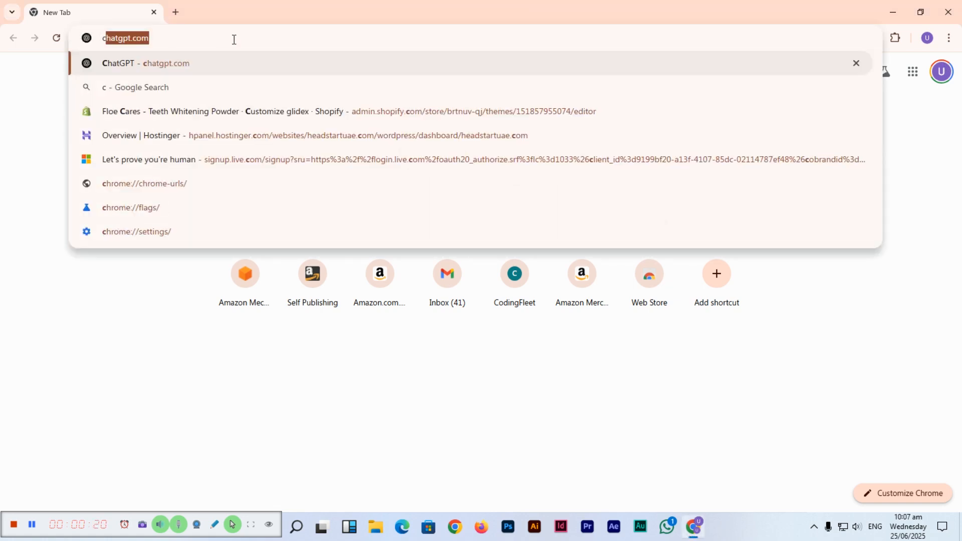
{"action": "type", "text": "loud.googl"}
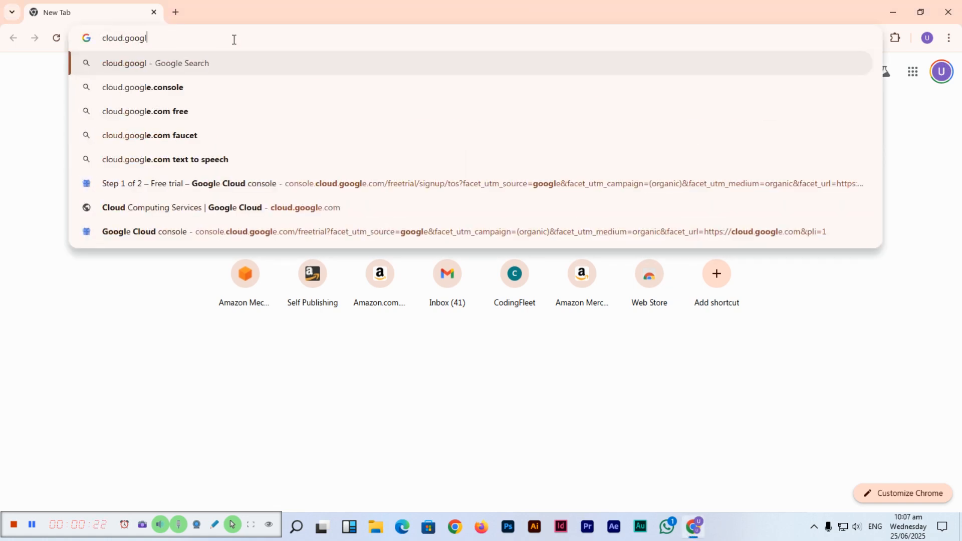
{"action": "type", "text": "e.com"}
{"action": "key", "text": "Return"}
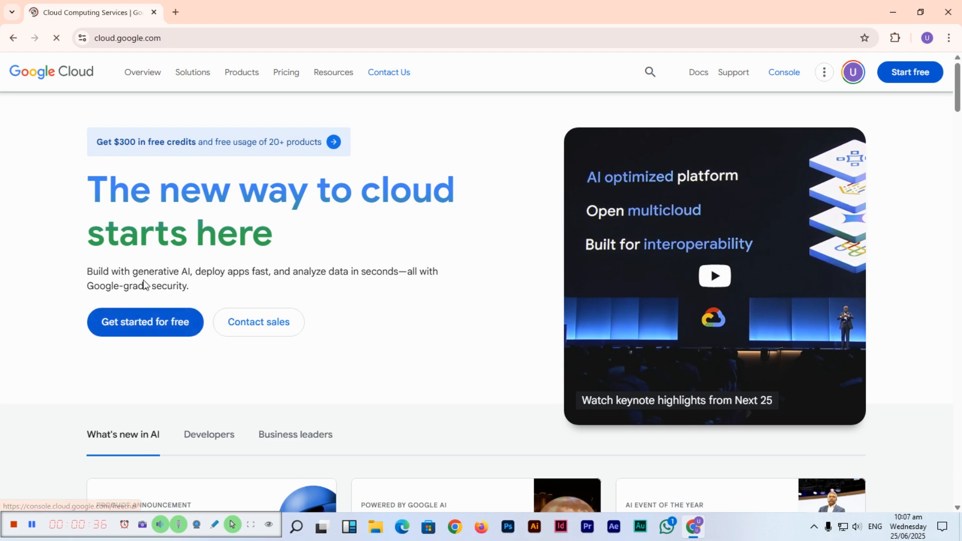
Look through the Google Cloud home page, including its product categories, Vertex AI and AI innovation sections.
{"action": "scroll", "coordinate": [166, 327], "scroll_direction": "down", "scroll_amount": 10}
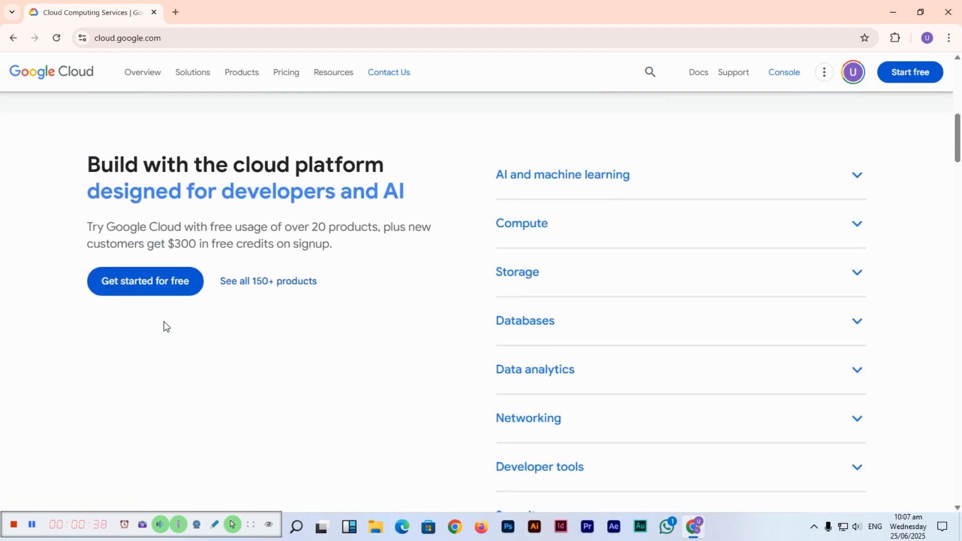
{"action": "scroll", "coordinate": [166, 327], "scroll_direction": "down", "scroll_amount": 14}
{"action": "scroll", "coordinate": [165, 328], "scroll_direction": "up", "scroll_amount": 20}
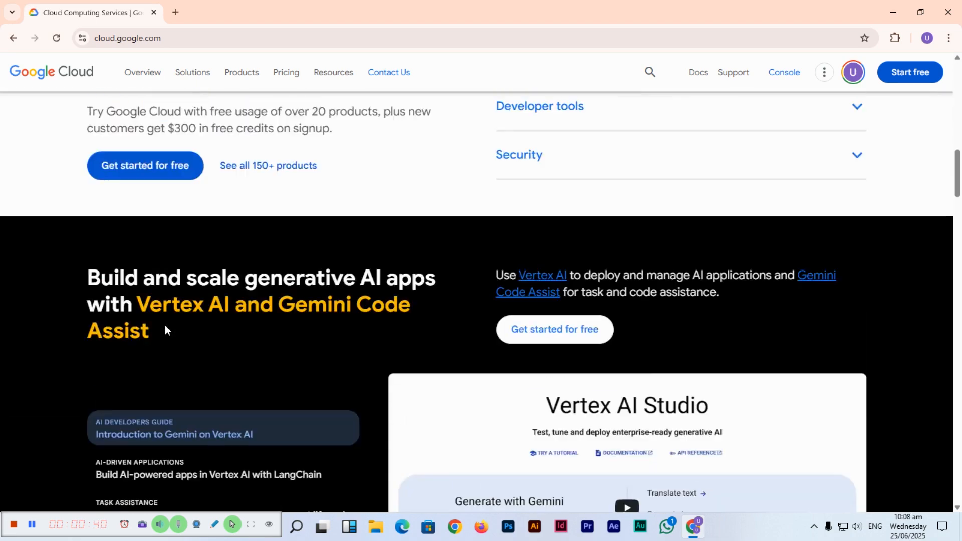
{"action": "scroll", "coordinate": [164, 329], "scroll_direction": "down", "scroll_amount": 15}
{"action": "scroll", "coordinate": [164, 328], "scroll_direction": "up", "scroll_amount": 1}
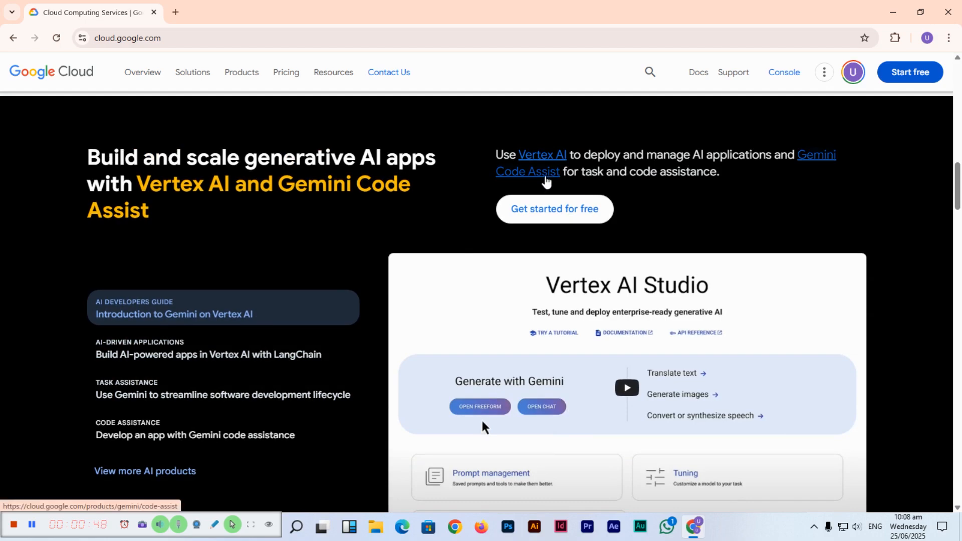
{"action": "scroll", "coordinate": [482, 423], "scroll_direction": "down", "scroll_amount": 15}
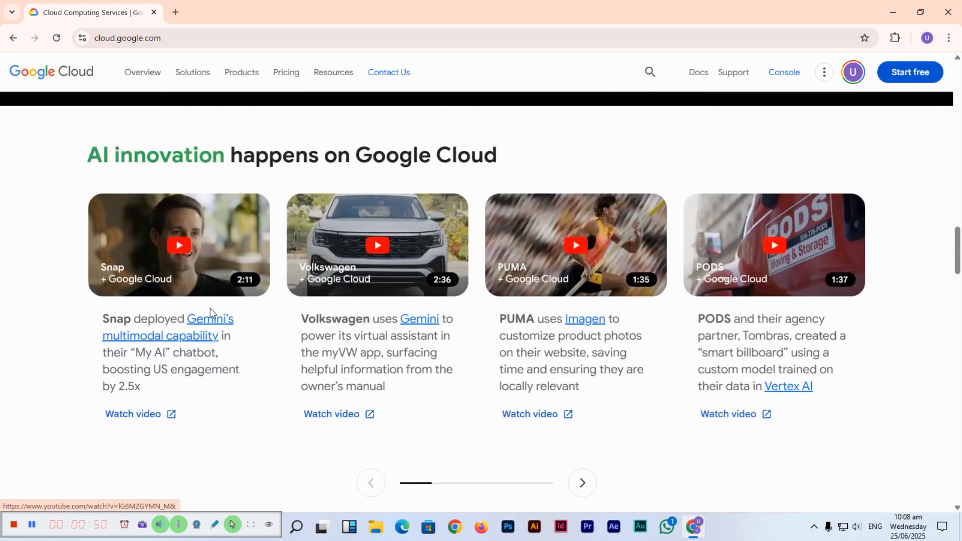
{"action": "scroll", "coordinate": [58, 257], "scroll_direction": "down", "scroll_amount": 5}
{"action": "scroll", "coordinate": [58, 258], "scroll_direction": "up", "scroll_amount": 20}
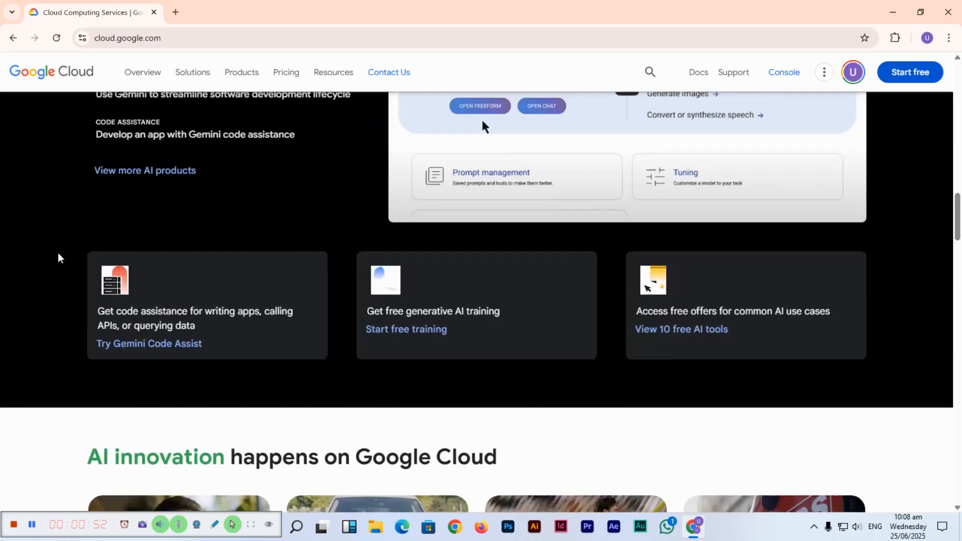
{"action": "scroll", "coordinate": [58, 257], "scroll_direction": "up", "scroll_amount": 10}
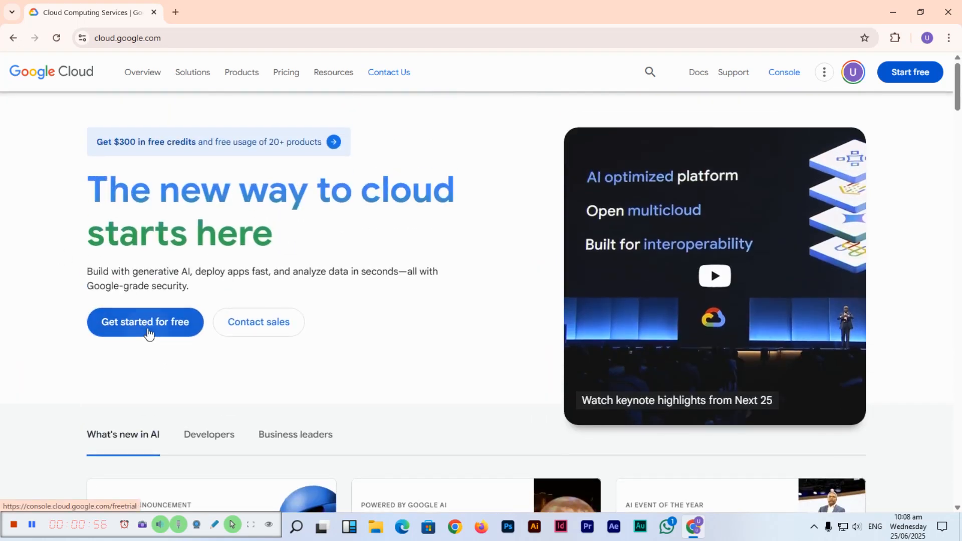
Begin the Google Cloud free trial sign-up, opt in to email updates and accept the terms for the account information.
{"action": "left_click", "coordinate": [148, 331]}
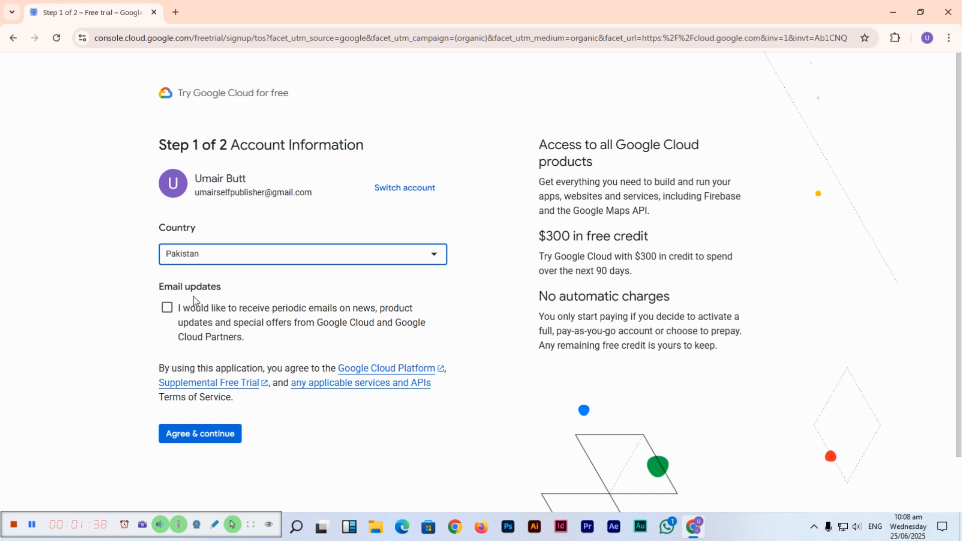
{"action": "left_click", "coordinate": [167, 309]}
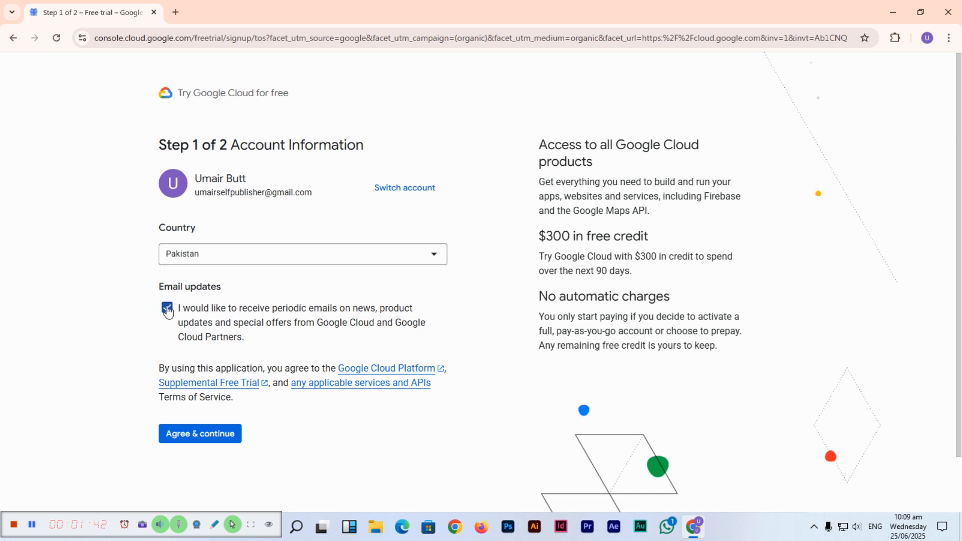
{"action": "left_click", "coordinate": [203, 441]}
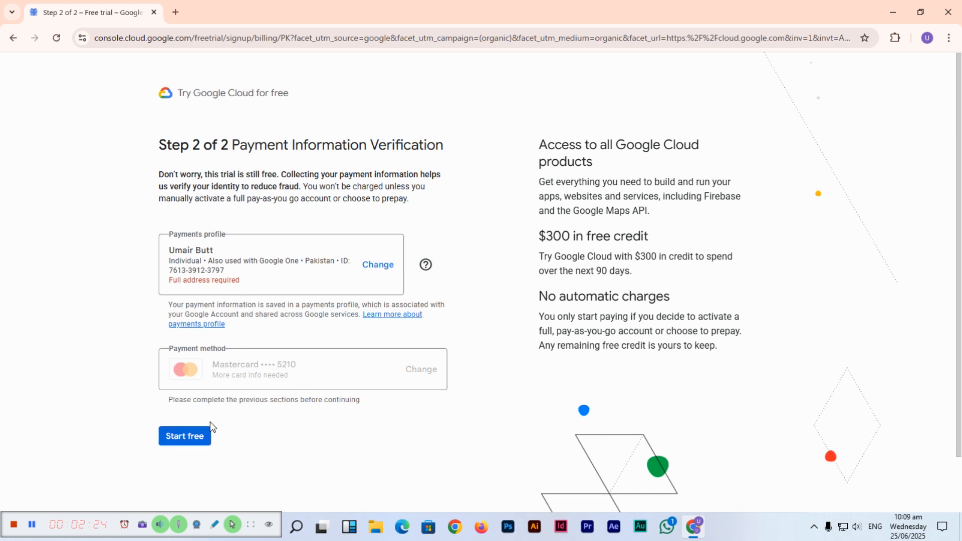
Complete the existing payments profile with the account holder's street address, city and postal code.
{"action": "left_click", "coordinate": [188, 438]}
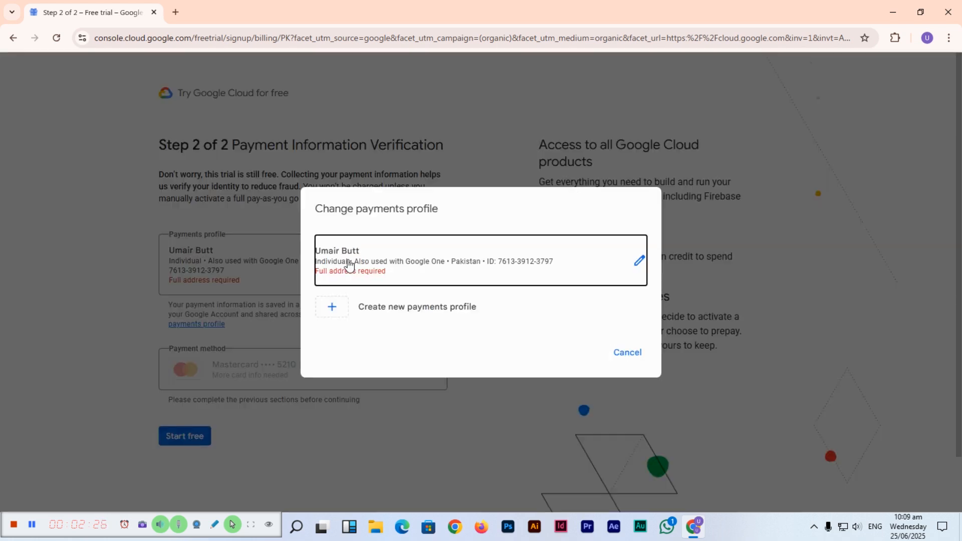
{"action": "left_click", "coordinate": [640, 261]}
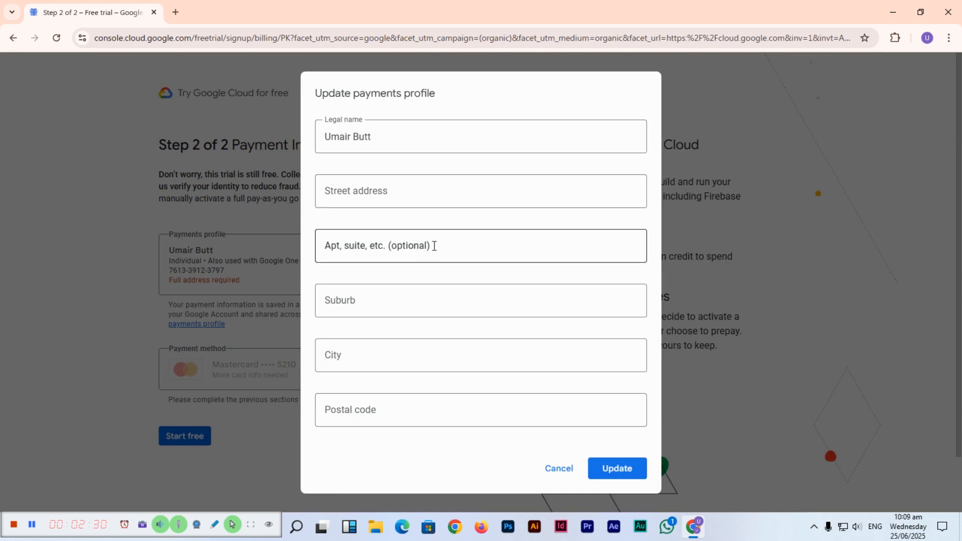
{"action": "left_click", "coordinate": [452, 200]}
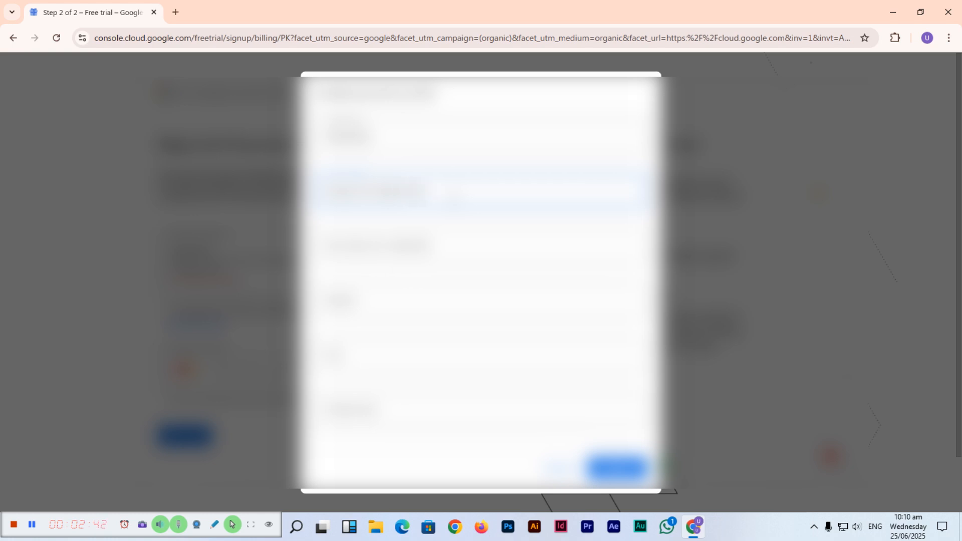
{"action": "type", "text": "..."}
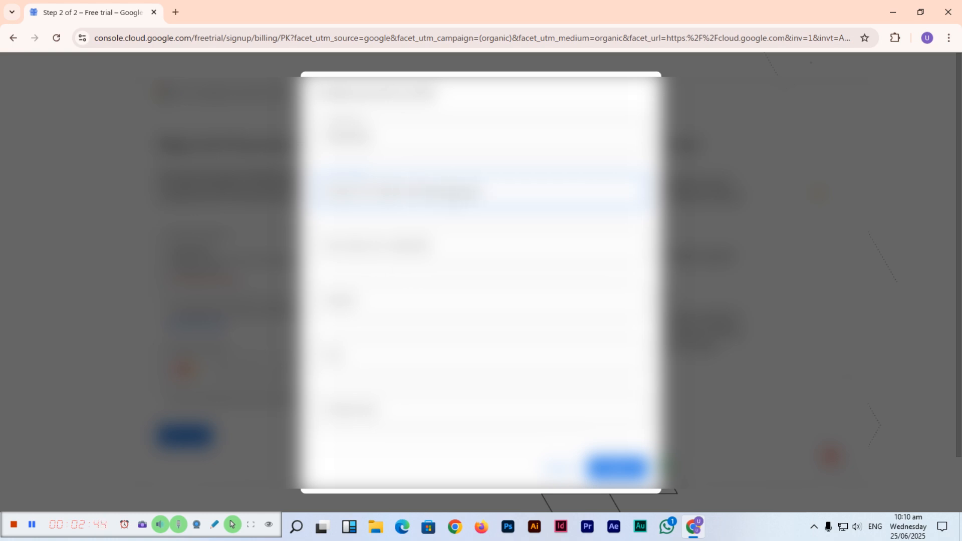
{"action": "key", "text": "Tab"}
{"action": "key", "text": "Tab"}
{"action": "key", "text": "Tab"}
{"action": "key", "text": "Tab"}
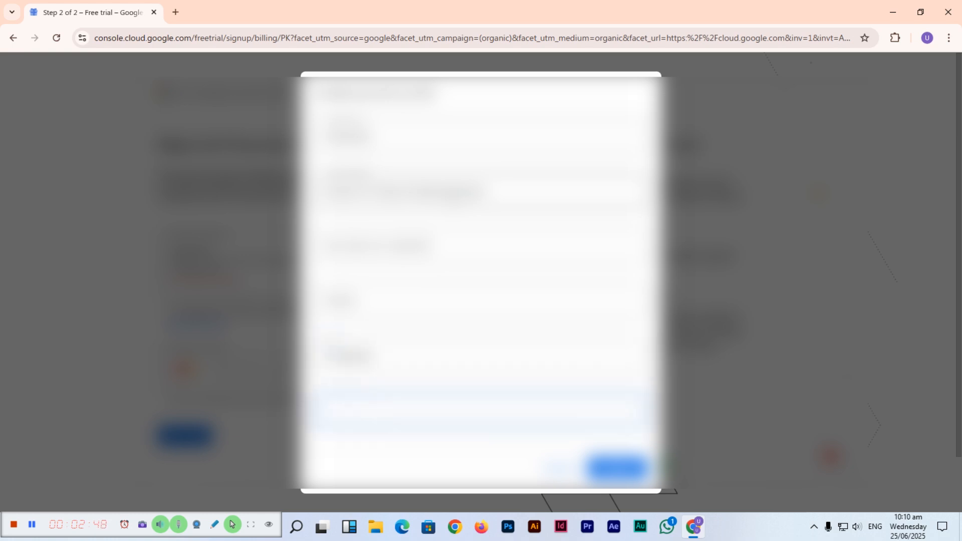
{"action": "type", "text": "..."}
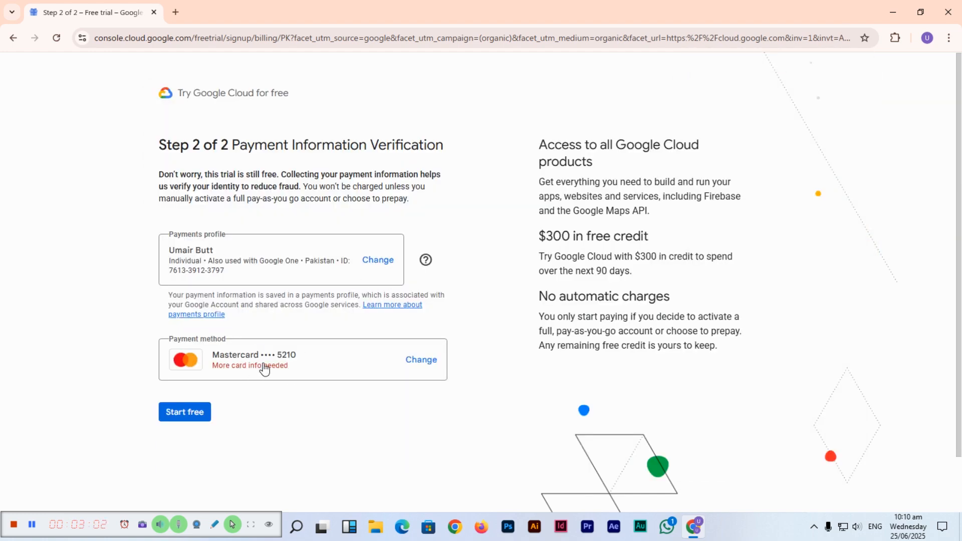
Update the saved payment card with its security code and start the free trial.
{"action": "left_click", "coordinate": [189, 413]}
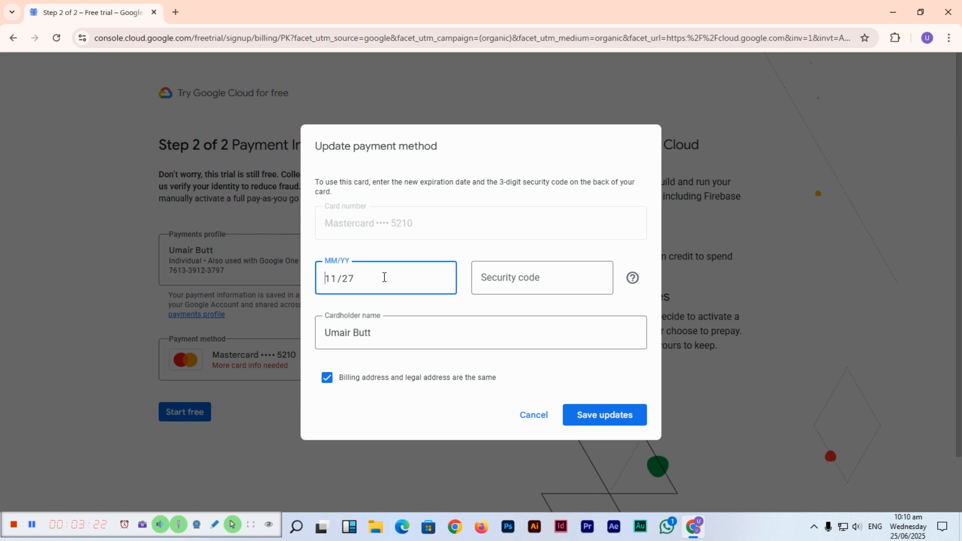
{"action": "key", "text": "Tab"}
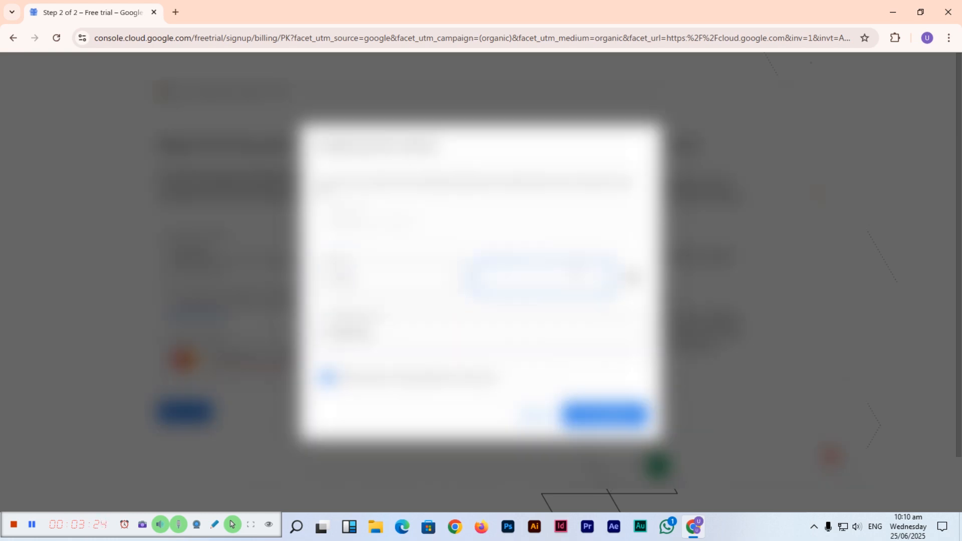
{"action": "key", "text": "Tab"}
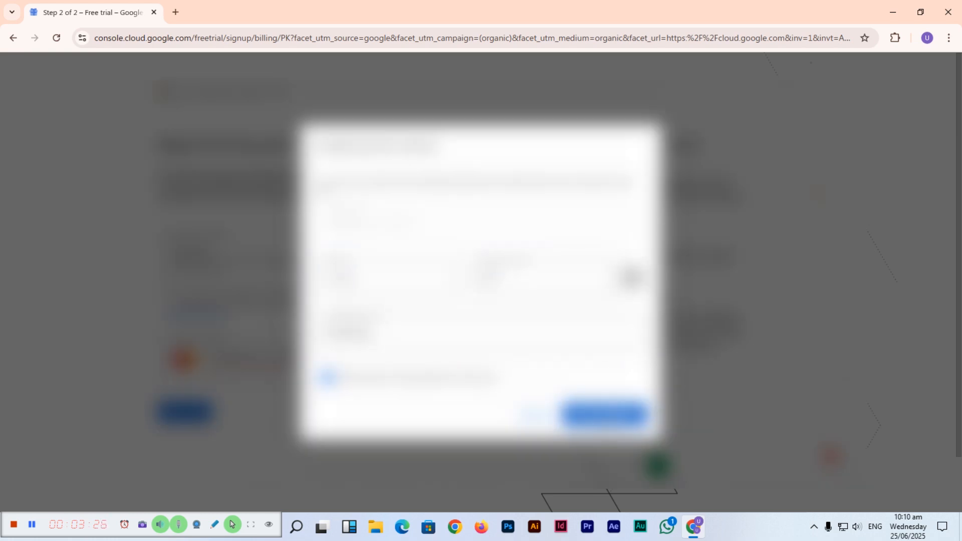
{"action": "key", "text": "Return"}
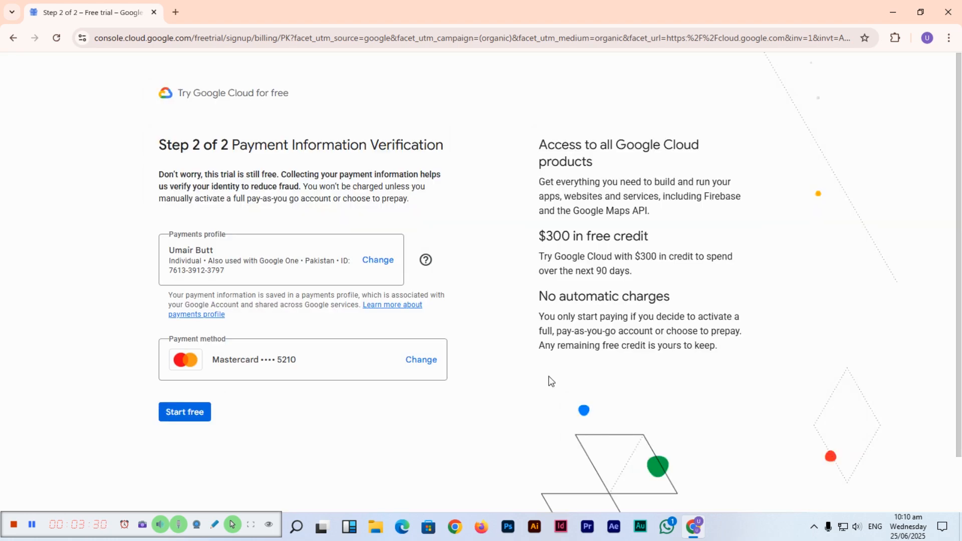
{"action": "left_click", "coordinate": [185, 412]}
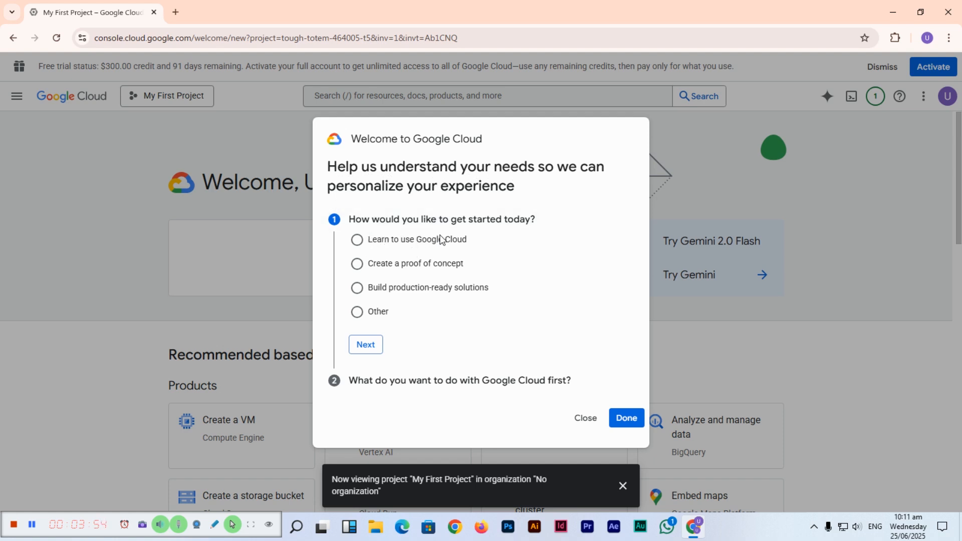
Answer the welcome survey with "Learn to use Google Cloud" and "Access AI models (for example, Gemini)" and submit it.
{"action": "left_click", "coordinate": [408, 244]}
{"action": "left_click", "coordinate": [626, 418]}
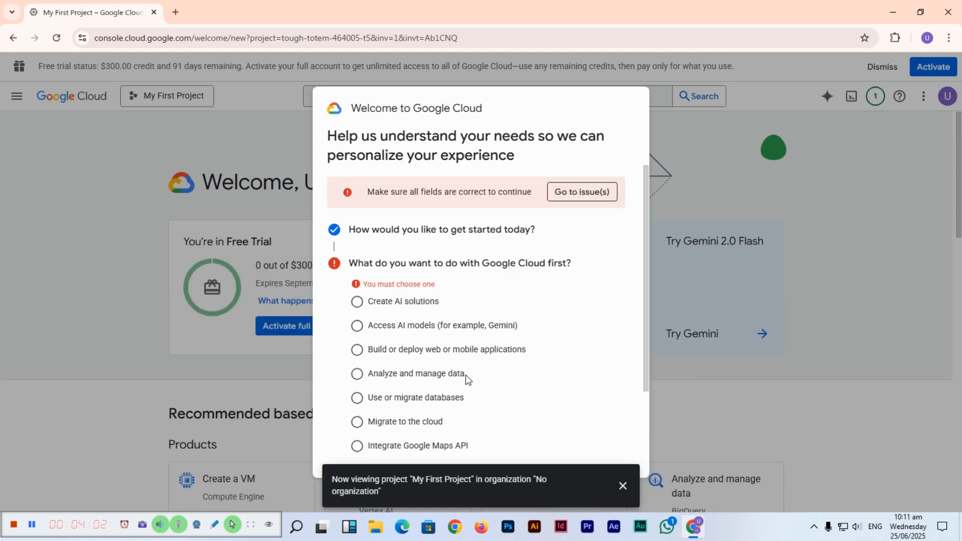
{"action": "scroll", "coordinate": [446, 351], "scroll_direction": "down", "scroll_amount": 1}
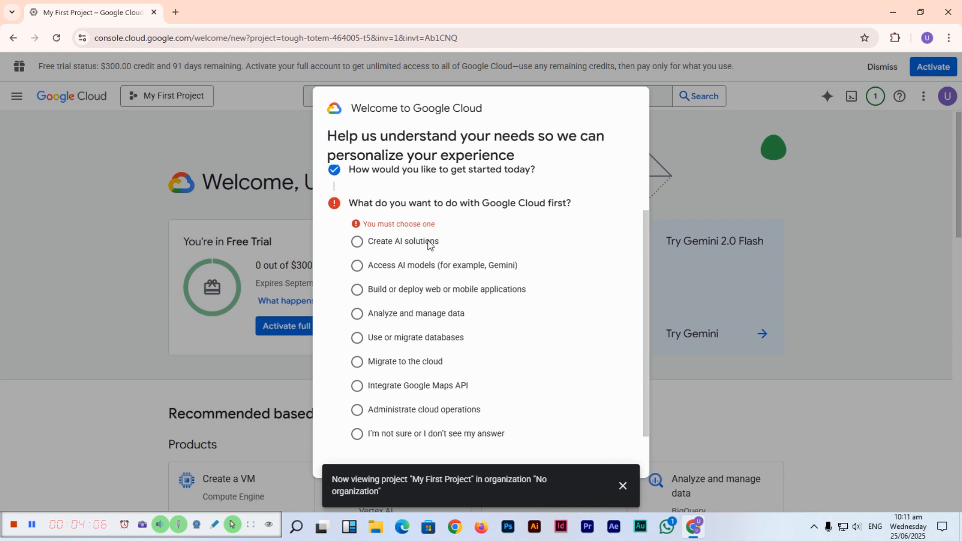
{"action": "left_click", "coordinate": [412, 271]}
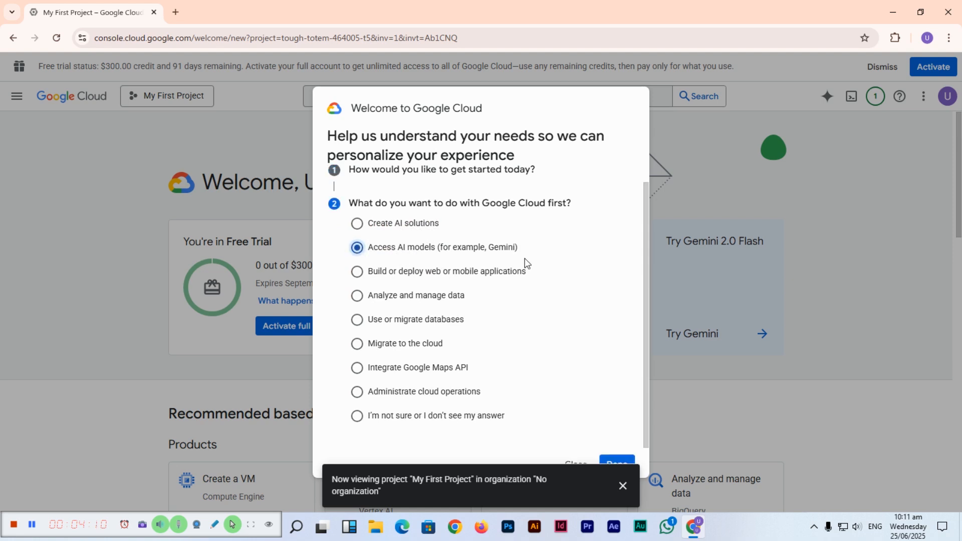
{"action": "scroll", "coordinate": [501, 401], "scroll_direction": "down", "scroll_amount": 1}
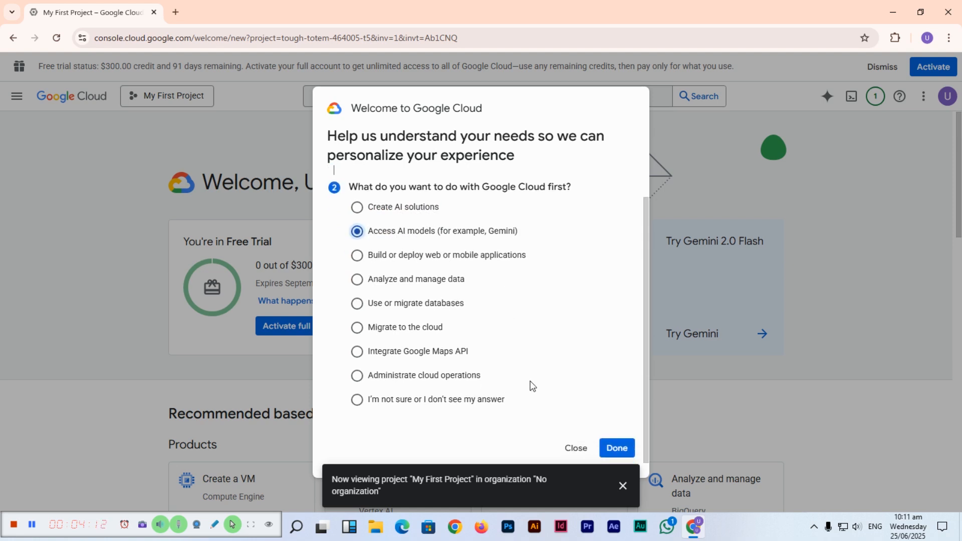
{"action": "left_click", "coordinate": [616, 448]}
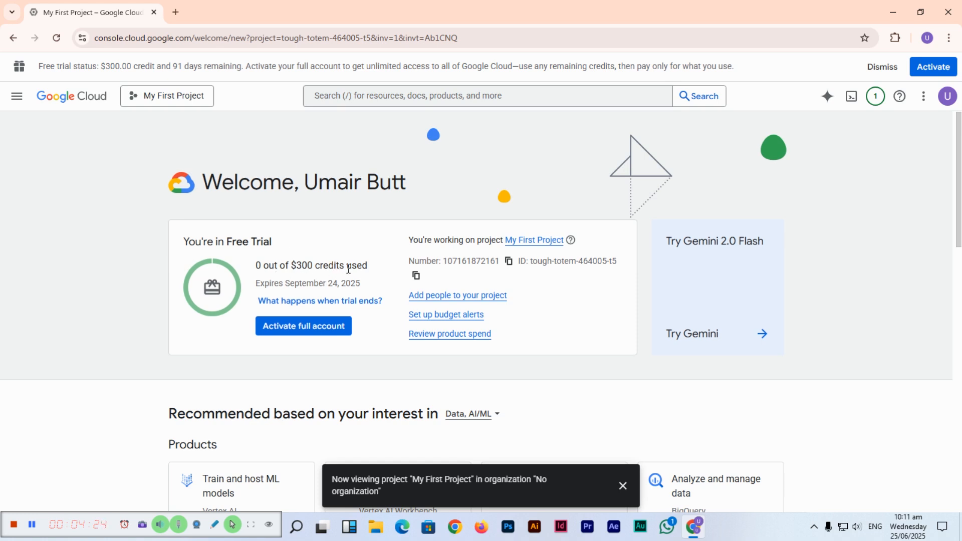
{"action": "scroll", "coordinate": [464, 445], "scroll_direction": "down", "scroll_amount": 1}
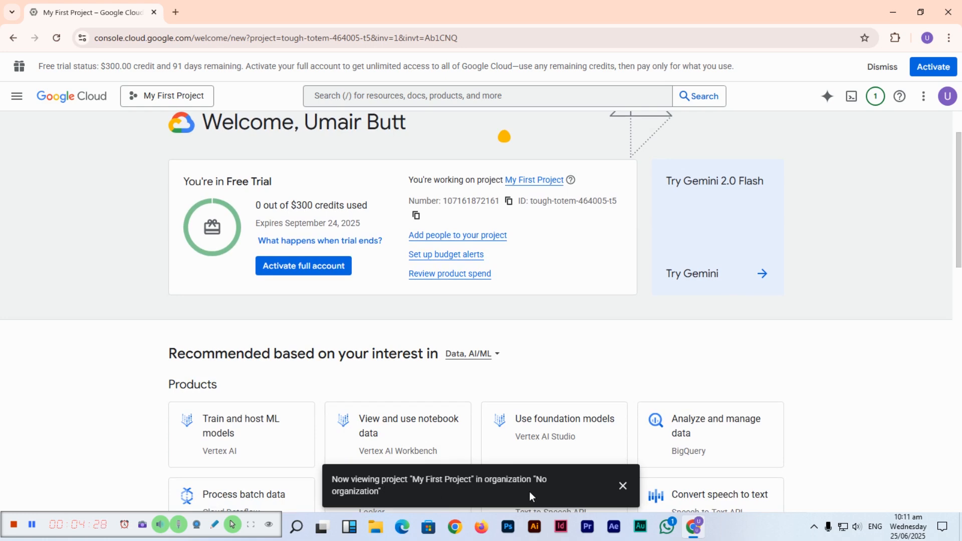
{"action": "scroll", "coordinate": [121, 243], "scroll_direction": "up", "scroll_amount": 1}
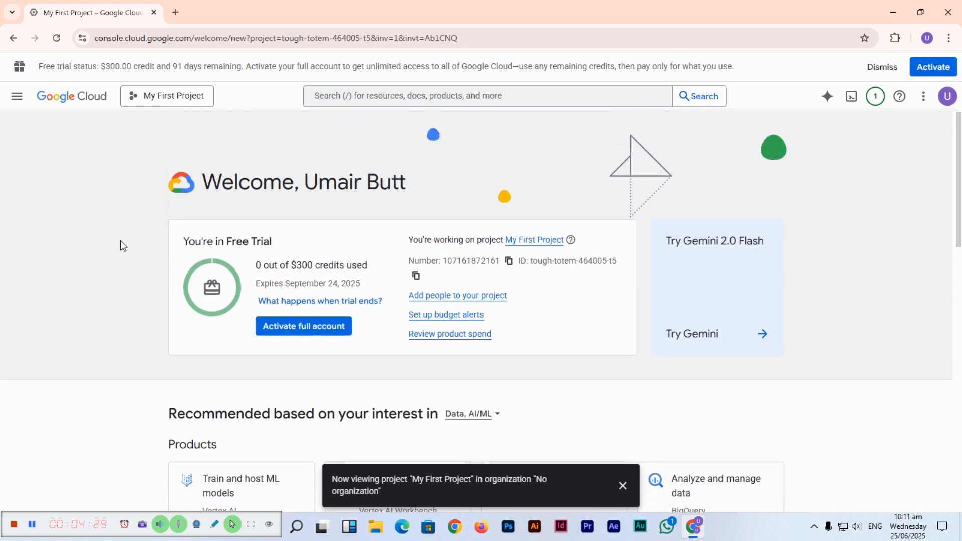
{"action": "left_click", "coordinate": [190, 100]}
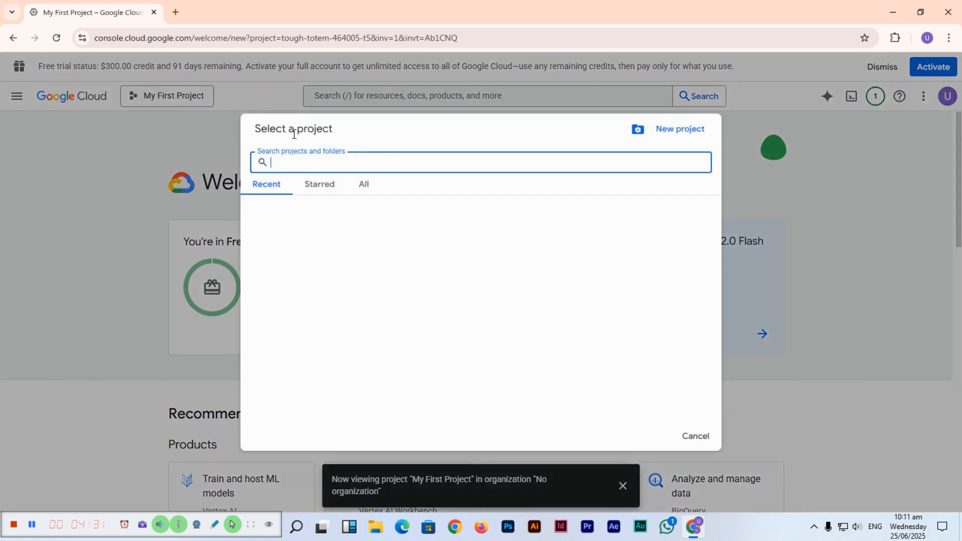
{"action": "left_click", "coordinate": [165, 191]}
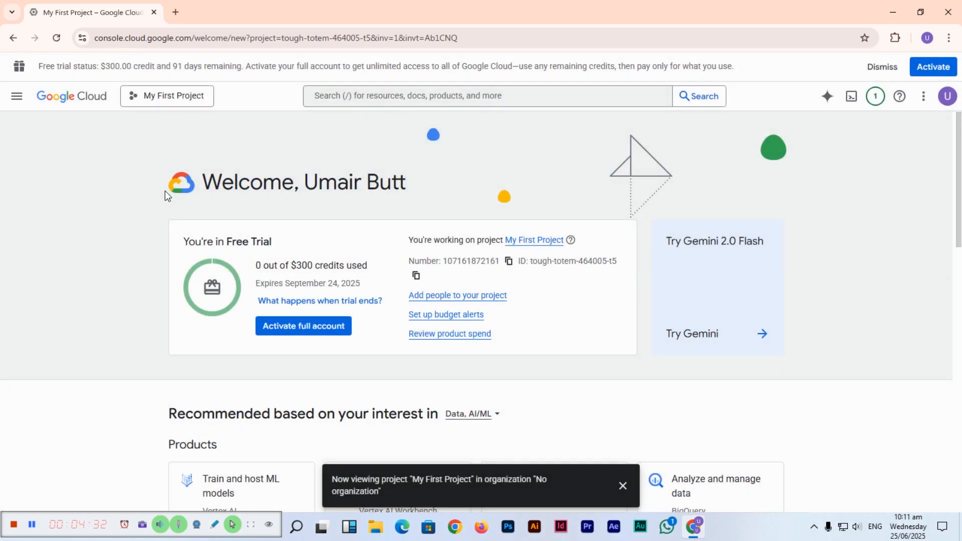
Open the Vertex AI Dashboard for My First Project and look through its tool and workflow cards.
{"action": "left_click", "coordinate": [16, 96]}
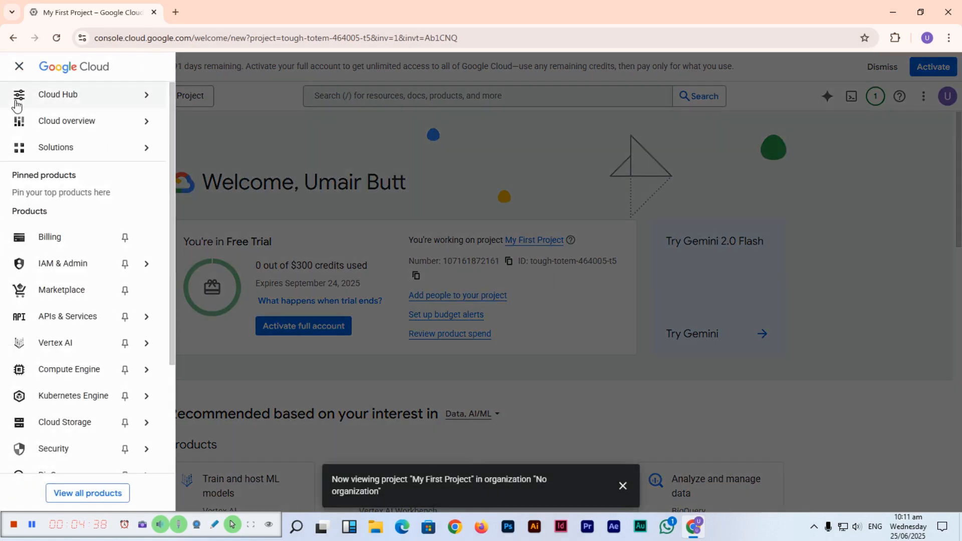
{"action": "mouse_move", "coordinate": [16, 105]}
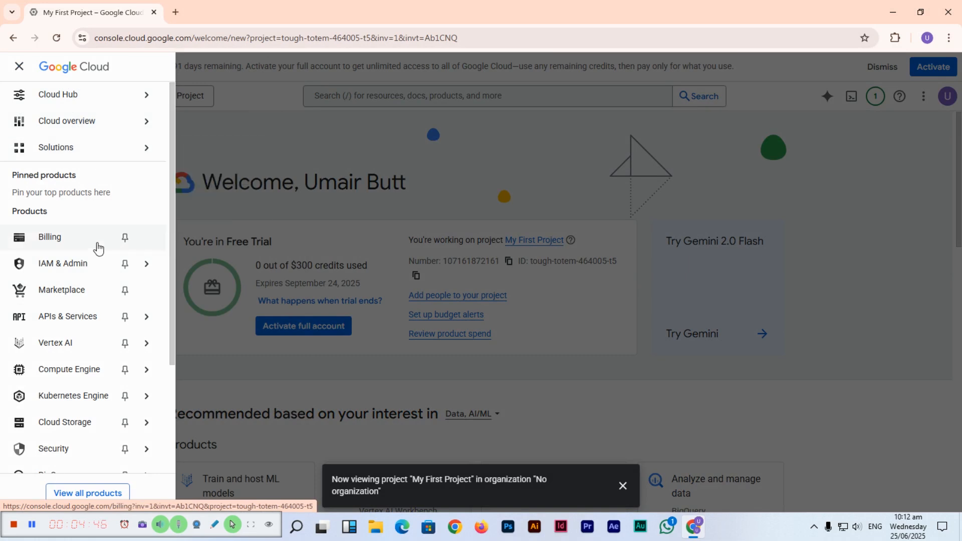
{"action": "mouse_move", "coordinate": [91, 350]}
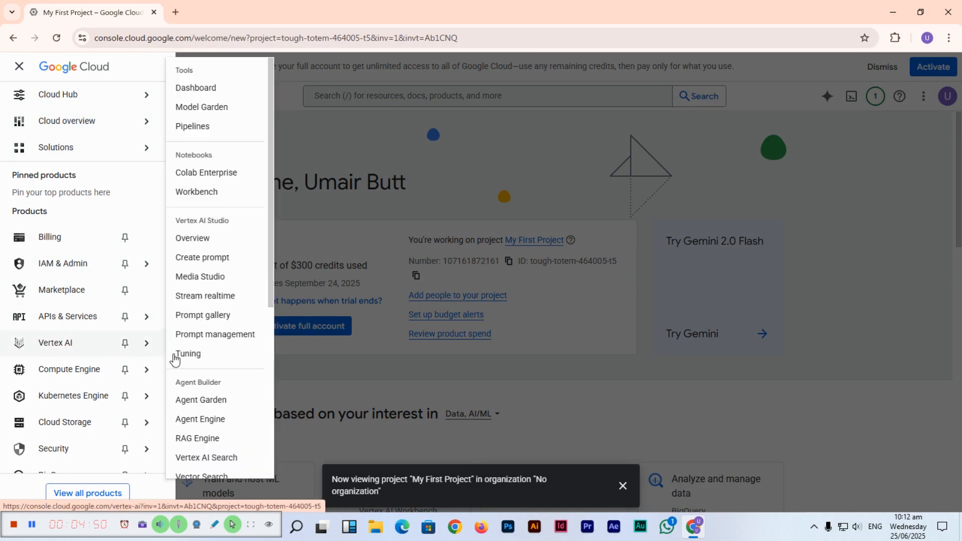
{"action": "scroll", "coordinate": [208, 351], "scroll_direction": "down", "scroll_amount": 5}
{"action": "scroll", "coordinate": [91, 346], "scroll_direction": "down", "scroll_amount": 1}
{"action": "scroll", "coordinate": [92, 301], "scroll_direction": "down", "scroll_amount": 1}
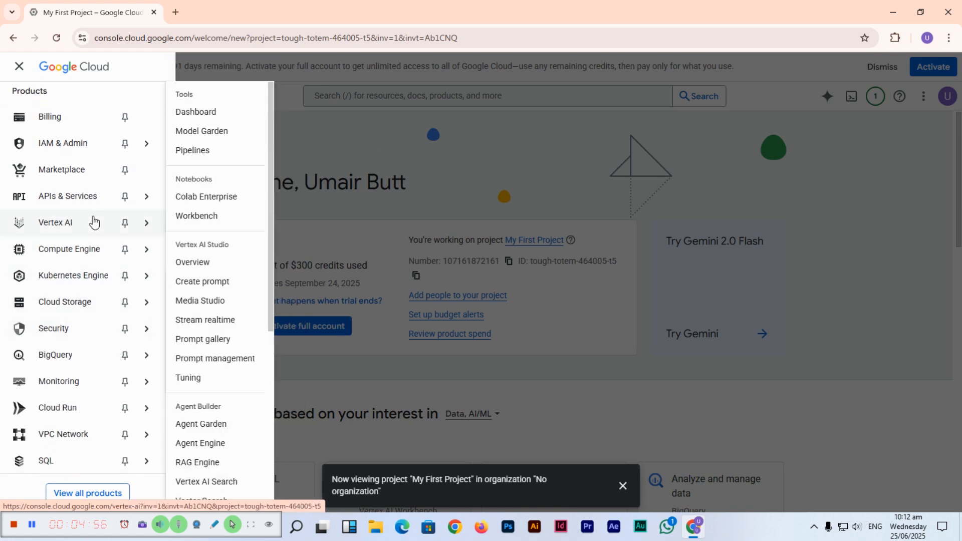
{"action": "scroll", "coordinate": [83, 346], "scroll_direction": "up", "scroll_amount": 2}
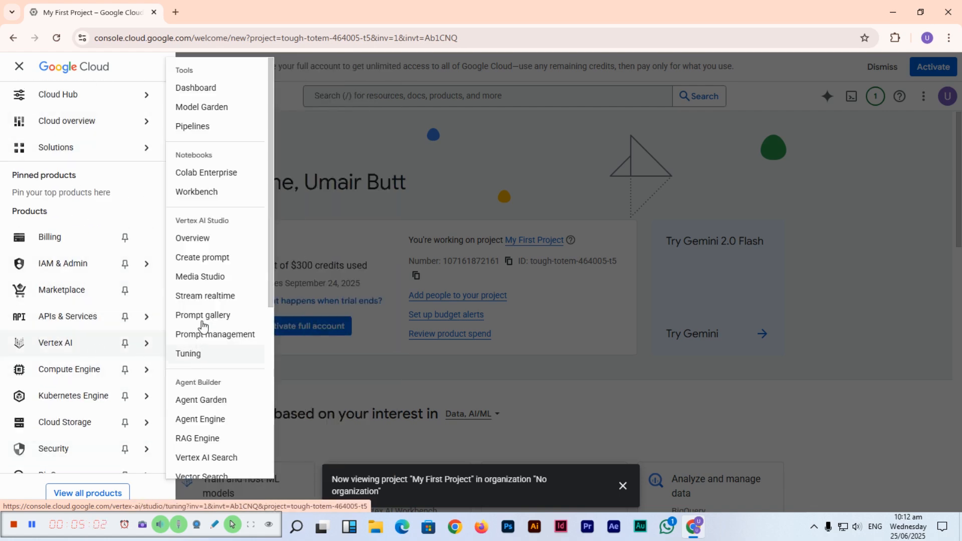
{"action": "left_click", "coordinate": [212, 99]}
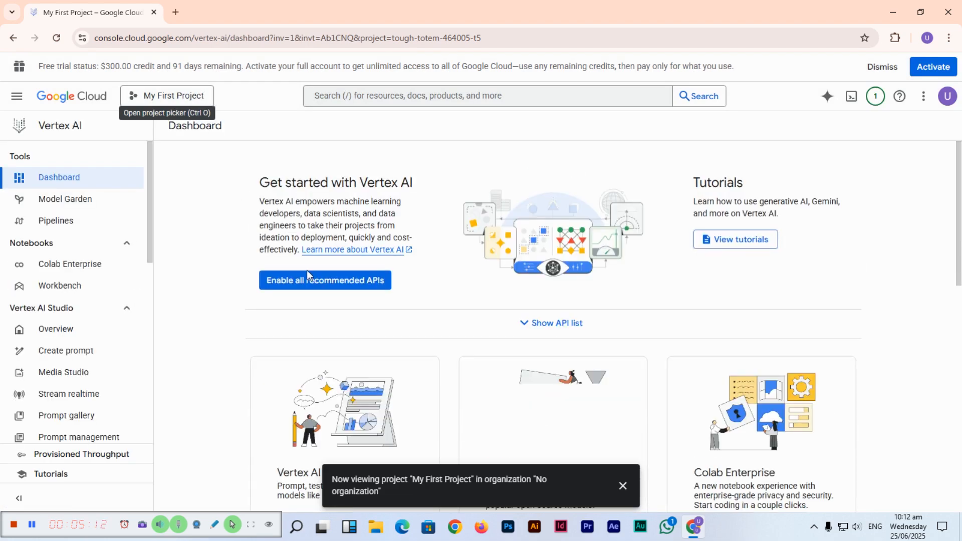
{"action": "scroll", "coordinate": [309, 273], "scroll_direction": "down", "scroll_amount": 3}
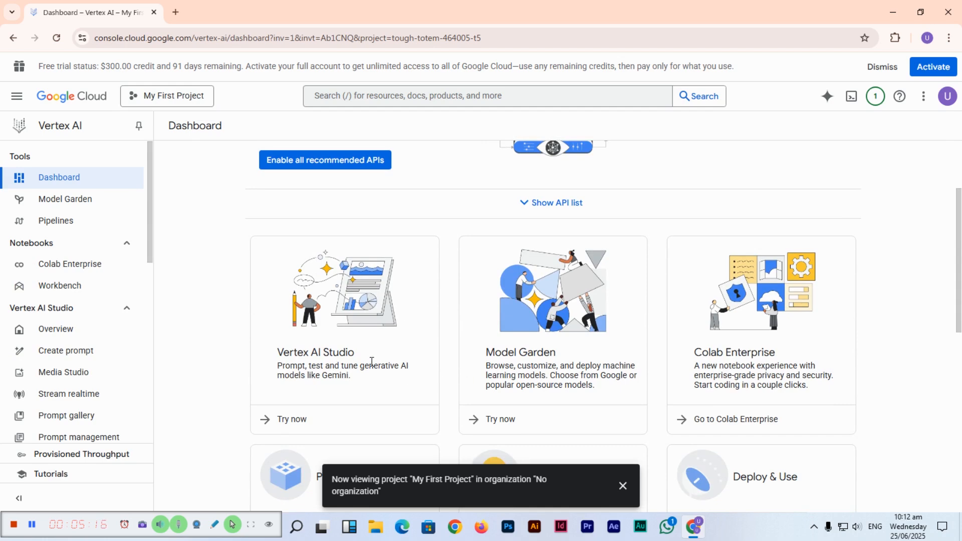
{"action": "scroll", "coordinate": [587, 360], "scroll_direction": "down", "scroll_amount": 2}
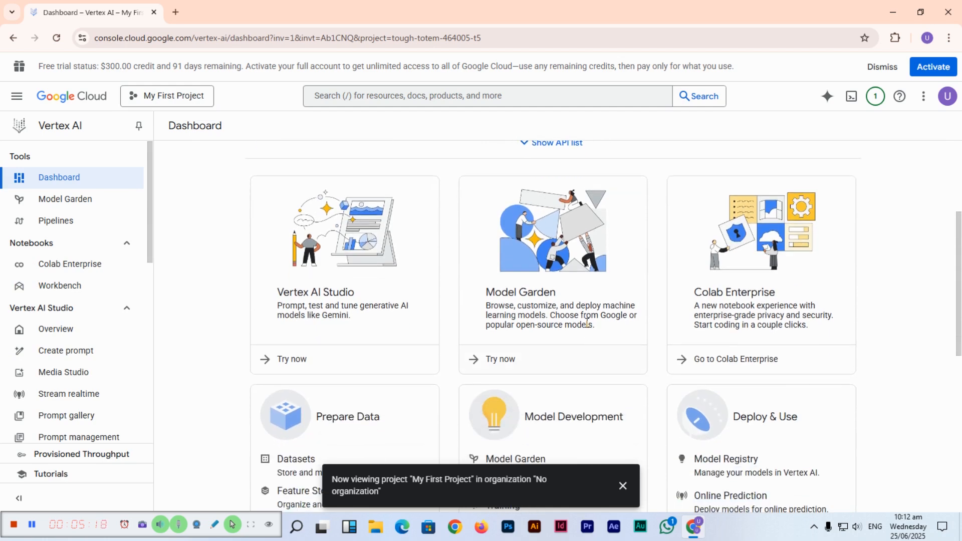
{"action": "scroll", "coordinate": [737, 309], "scroll_direction": "down", "scroll_amount": 3}
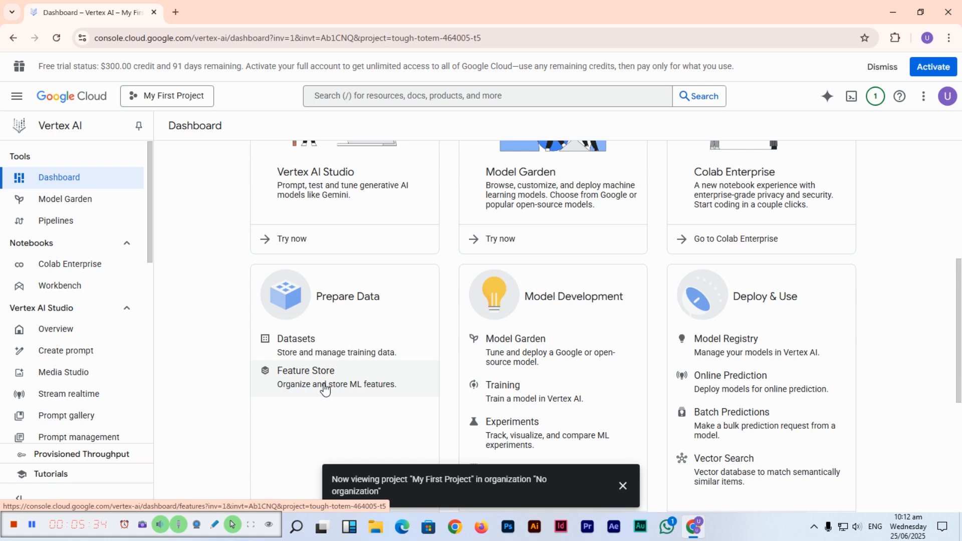
Switch to Gmail in a new browser tab and read the Google Cloud free trial account confirmation email.
{"action": "left_click", "coordinate": [176, 13]}
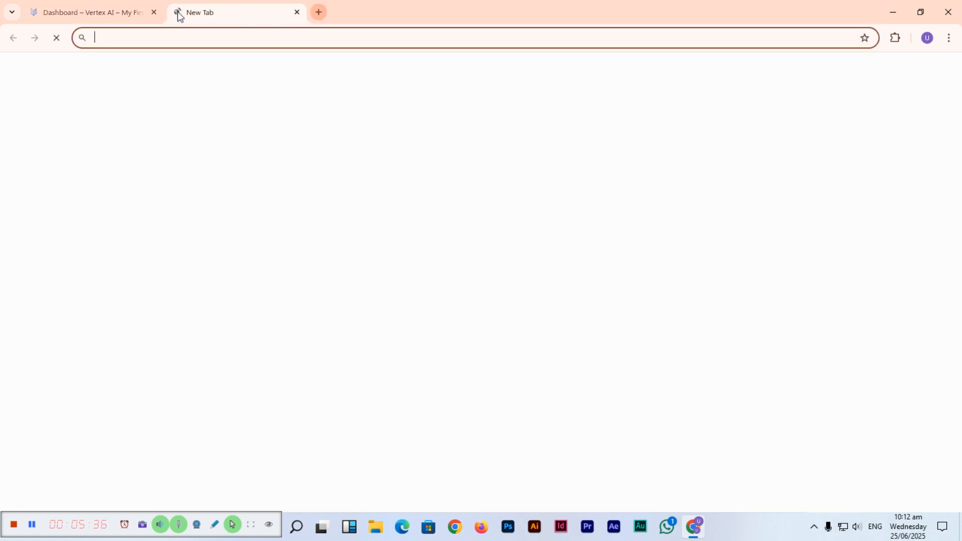
{"action": "type", "text": "gmail.c"}
{"action": "key", "text": "Return"}
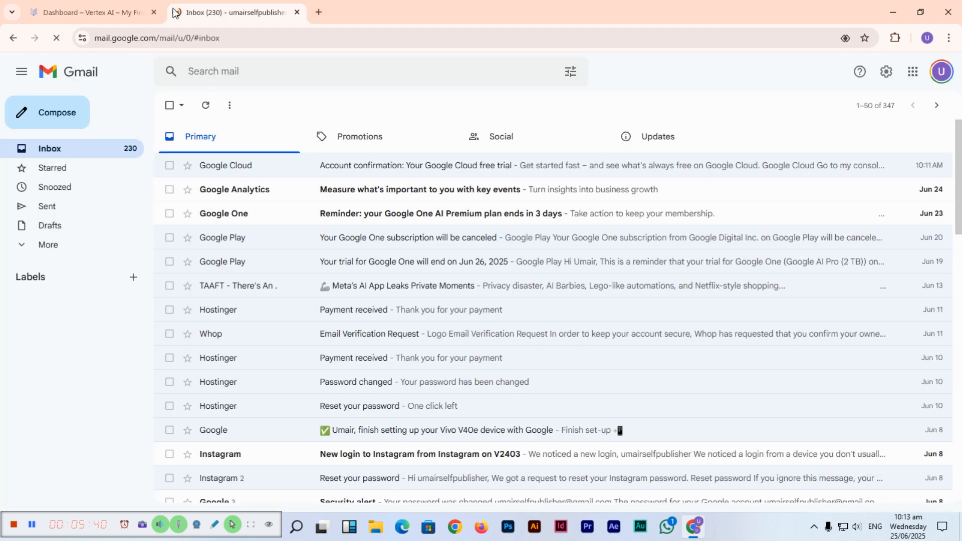
{"action": "left_click", "coordinate": [657, 143]}
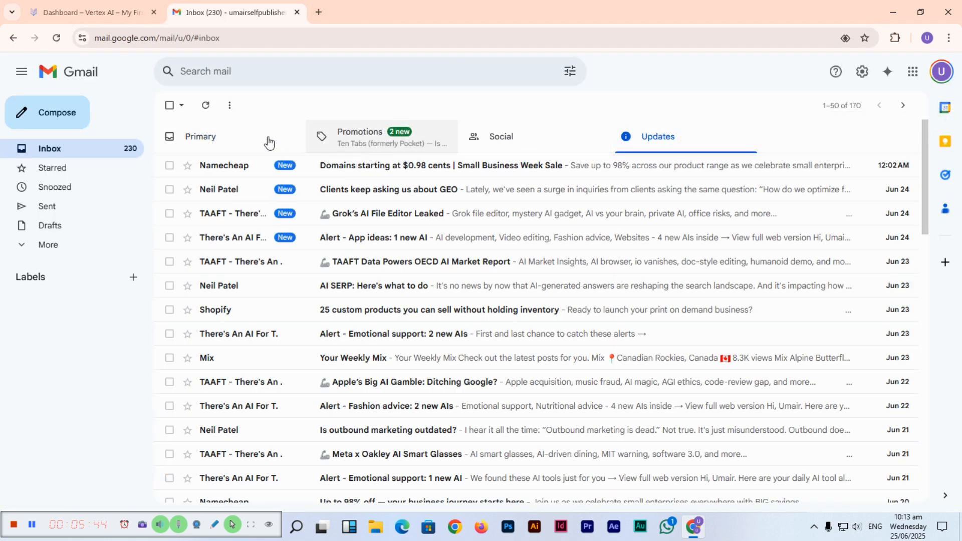
{"action": "left_click", "coordinate": [251, 142]}
{"action": "left_click", "coordinate": [382, 164]}
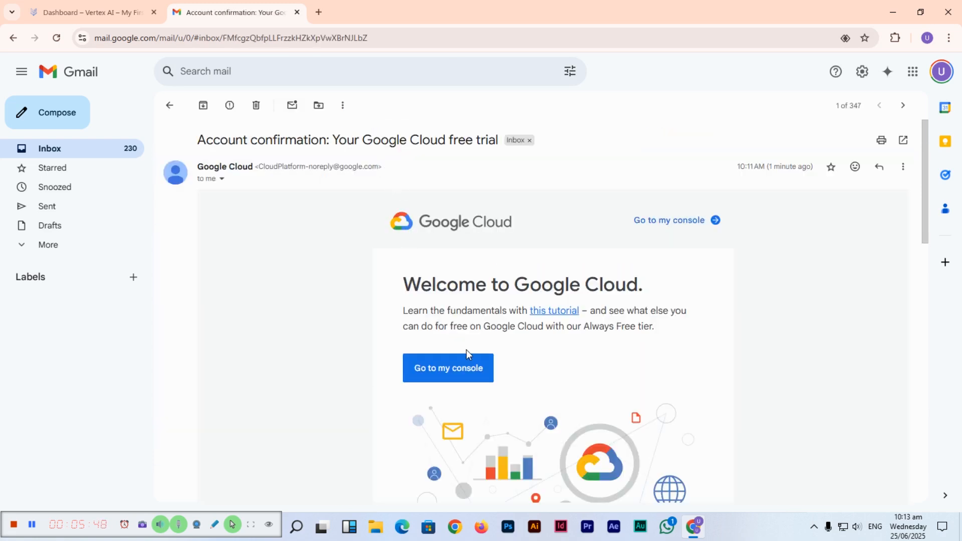
{"action": "scroll", "coordinate": [466, 350], "scroll_direction": "down", "scroll_amount": 5}
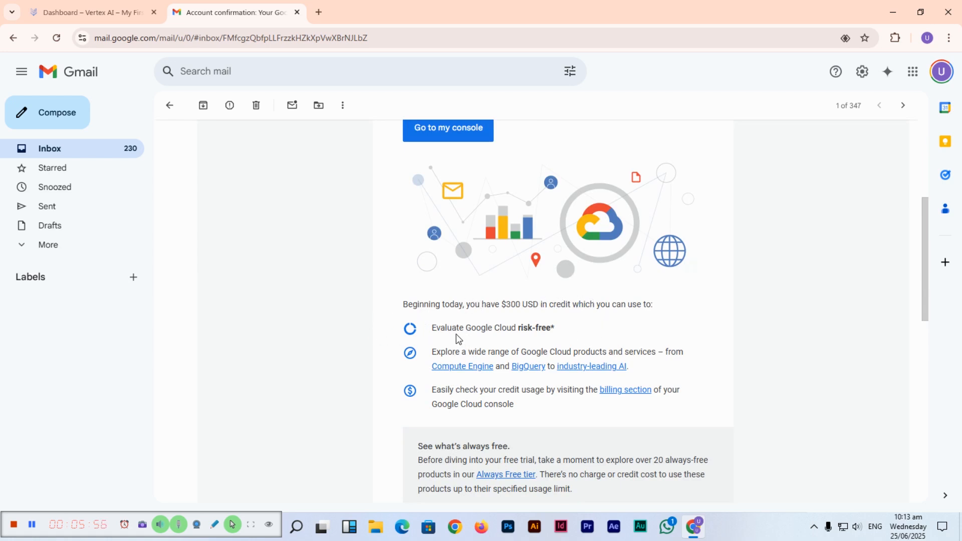
{"action": "scroll", "coordinate": [342, 314], "scroll_direction": "down", "scroll_amount": 6}
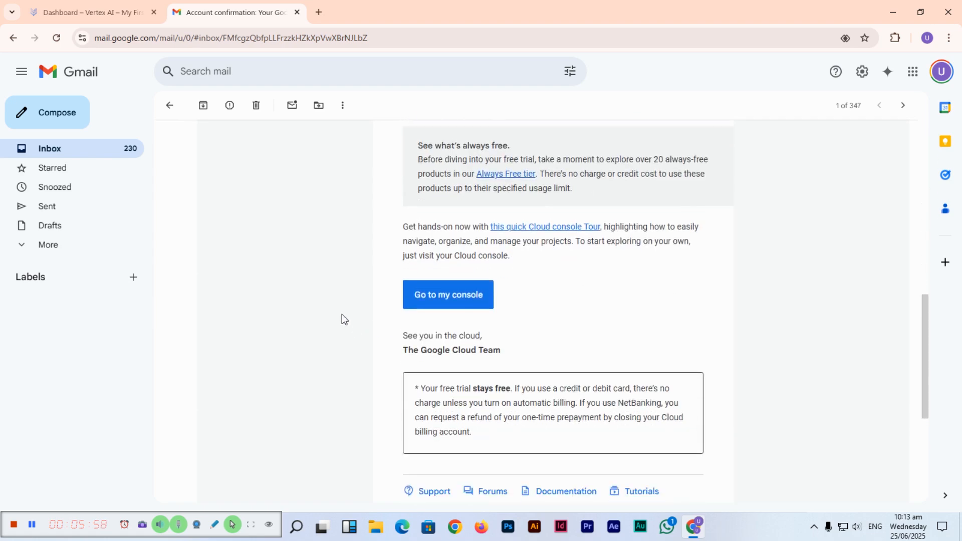
Return to the Vertex AI Dashboard and examine its available tools, from Vertex AI Studio and Agent Builder to Data and Model development.
{"action": "left_click", "coordinate": [108, 4]}
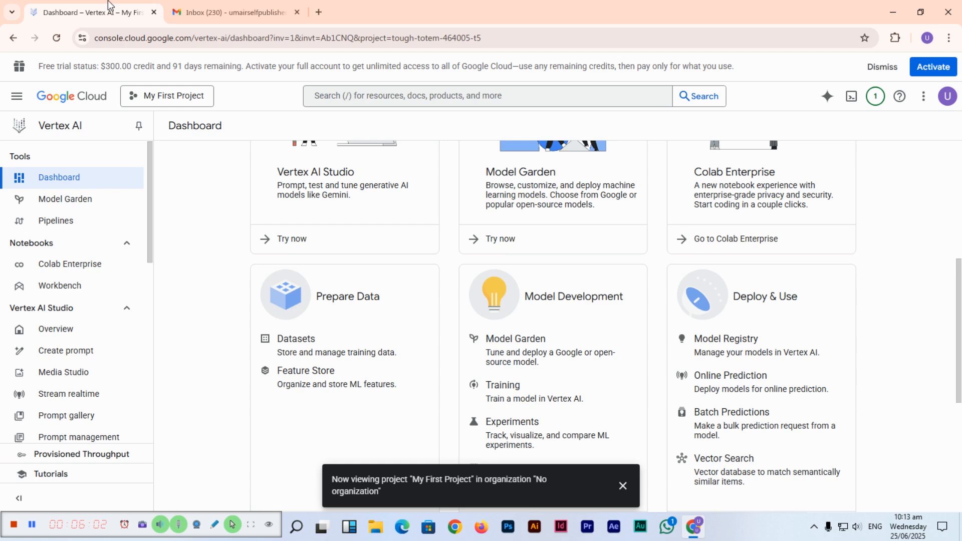
{"action": "scroll", "coordinate": [128, 351], "scroll_direction": "down", "scroll_amount": 5}
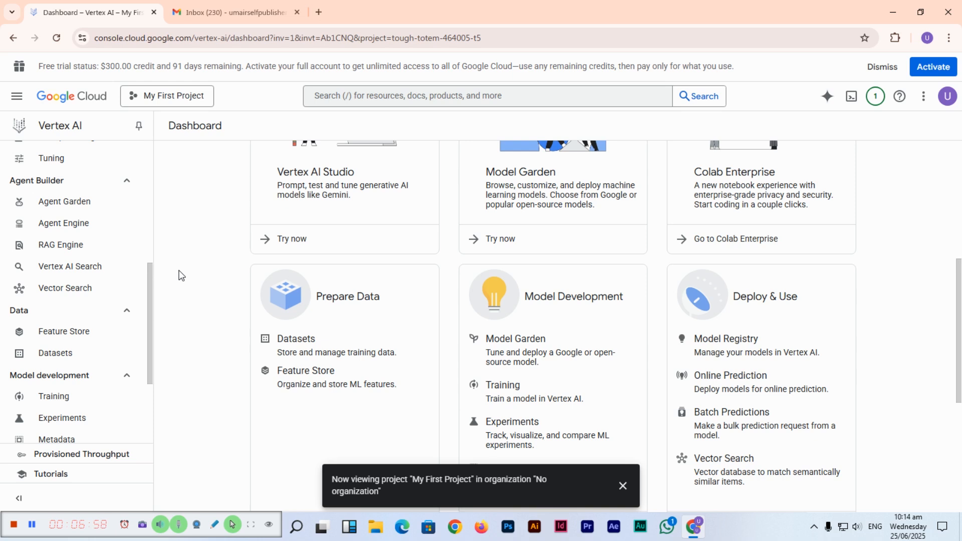
{"action": "scroll", "coordinate": [83, 301], "scroll_direction": "up", "scroll_amount": 8}
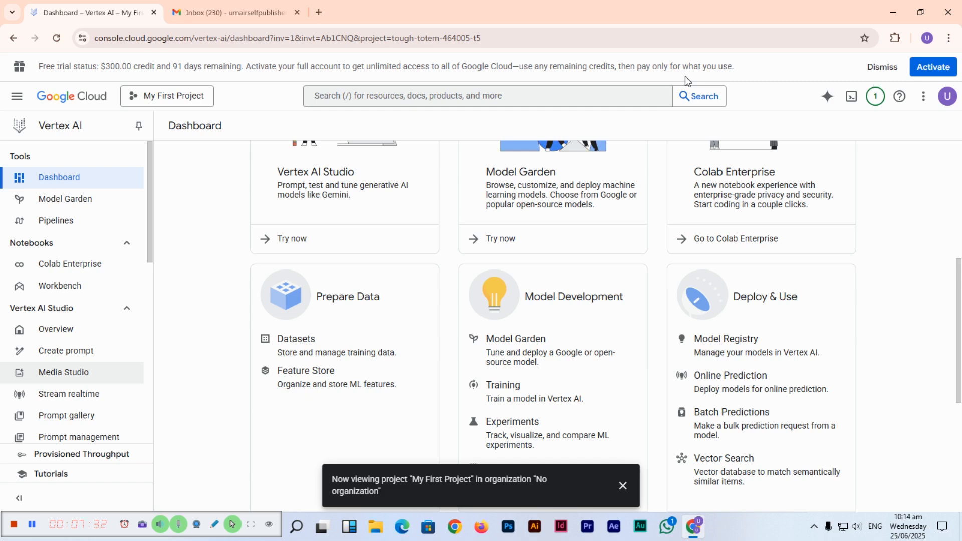
{"action": "scroll", "coordinate": [74, 326], "scroll_direction": "down", "scroll_amount": 5}
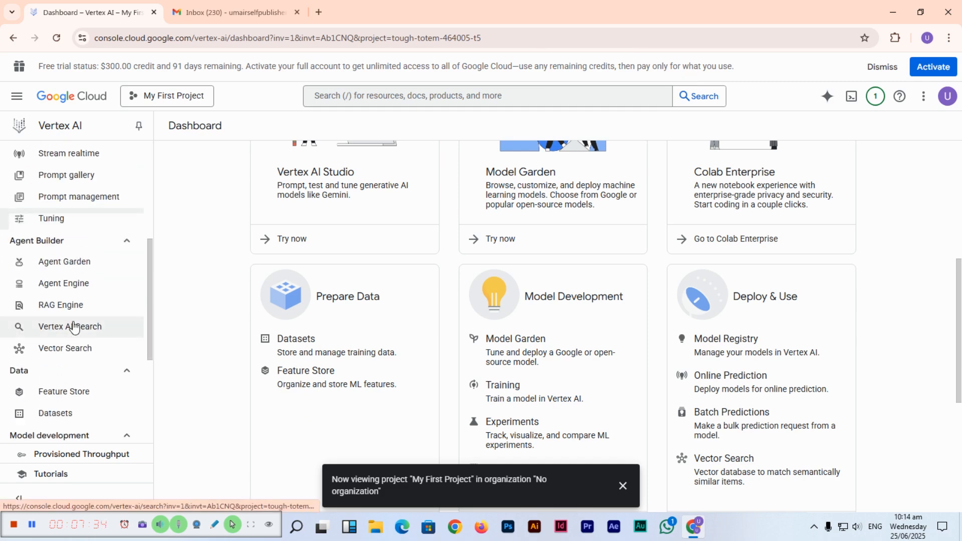
{"action": "scroll", "coordinate": [75, 327], "scroll_direction": "down", "scroll_amount": 4}
{"action": "scroll", "coordinate": [74, 327], "scroll_direction": "up", "scroll_amount": 10}
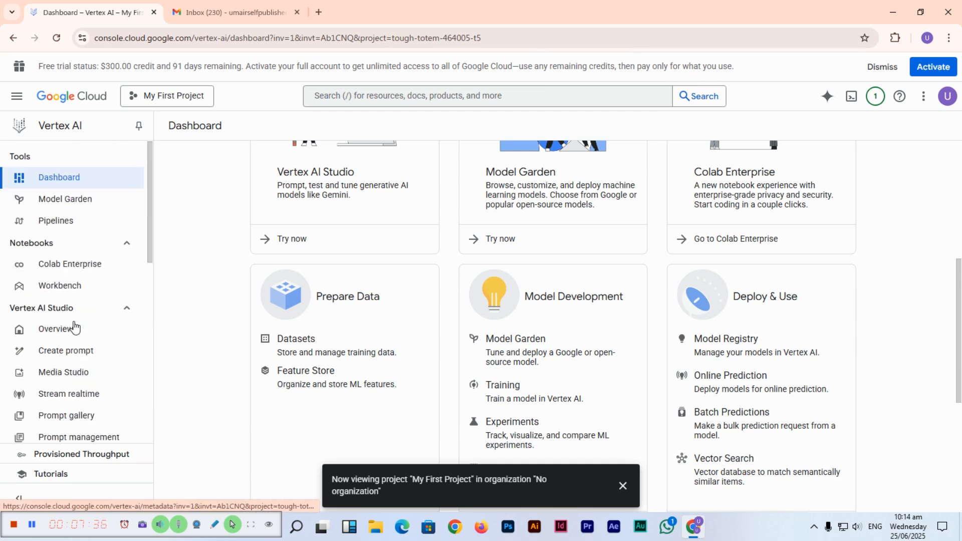